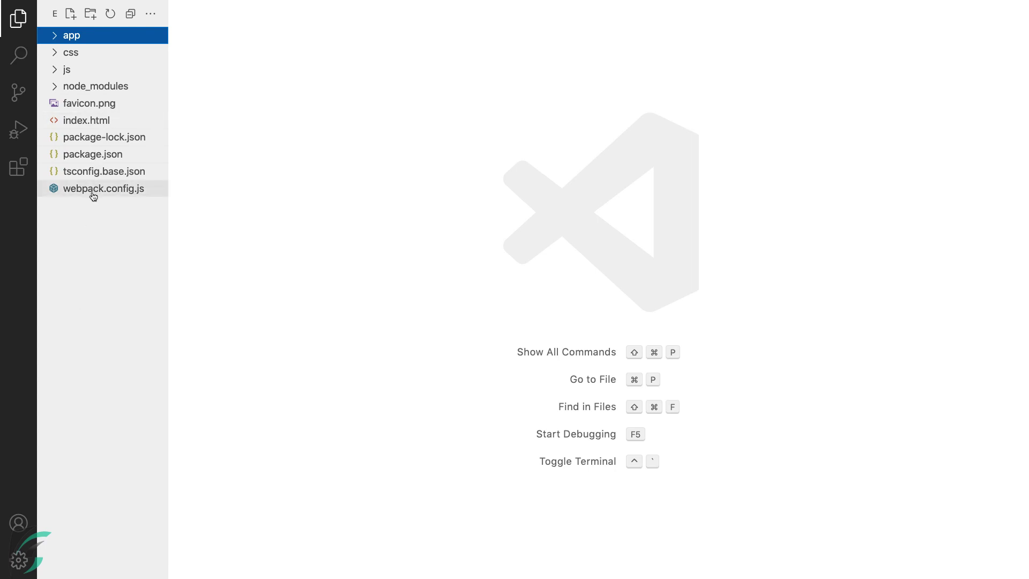
- Expand the app folder in the Explorer and open its tsconfig.json
click(73, 35)
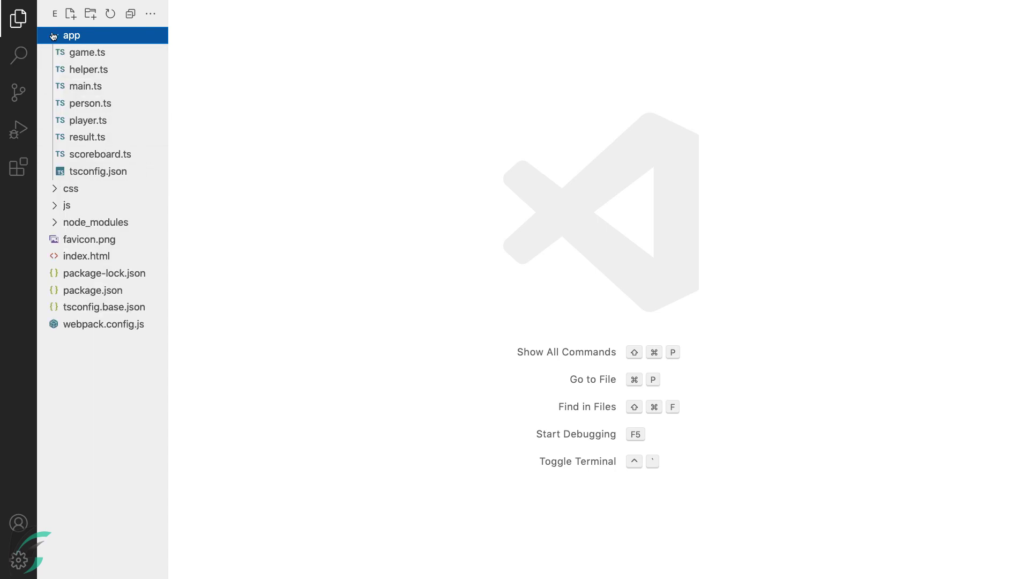
click(93, 172)
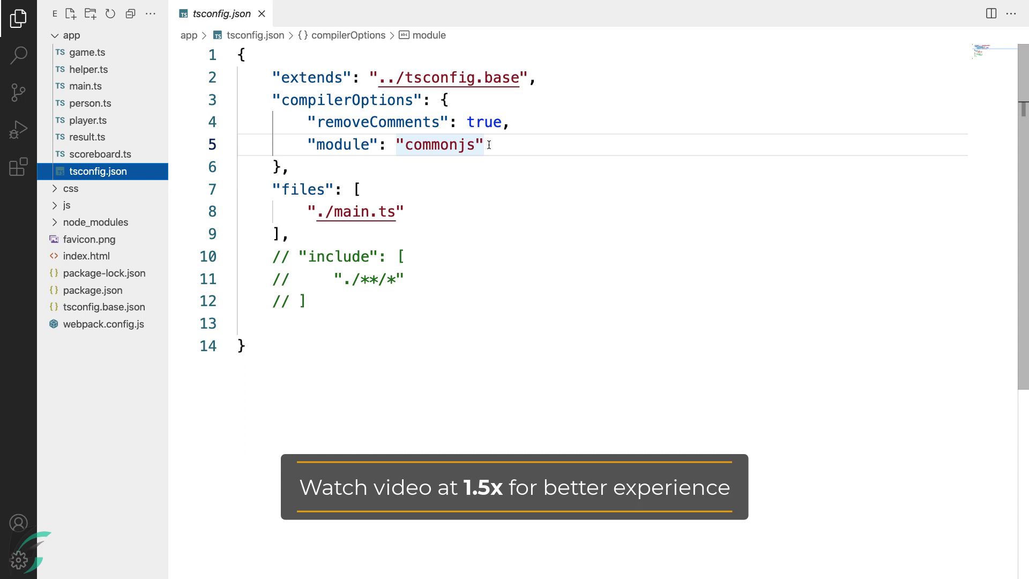
- Add "moduleResolution": "node" on a new line after the module option
click(489, 145)
text(,)
key(Return)
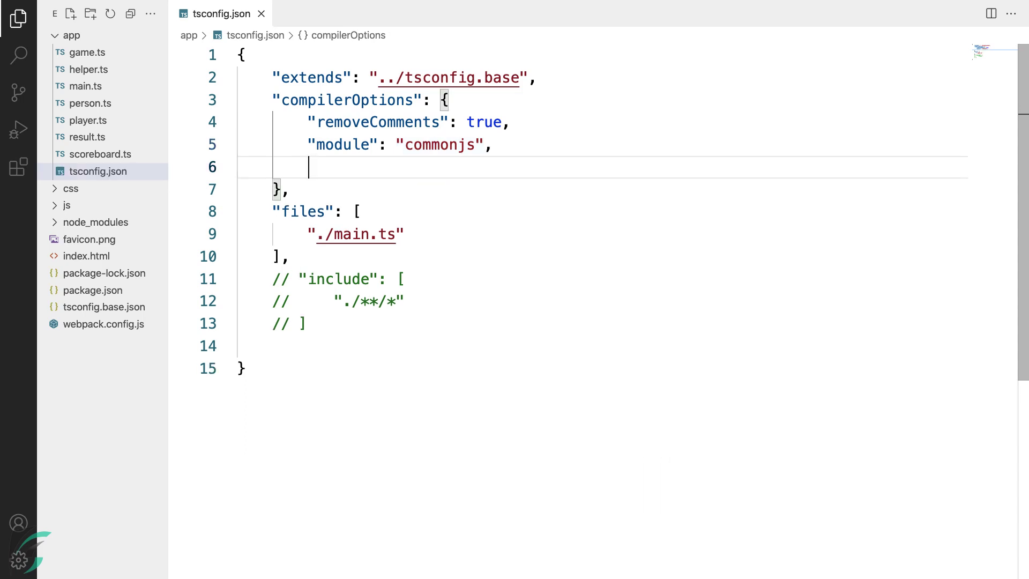
text("moduleResolution": "node")
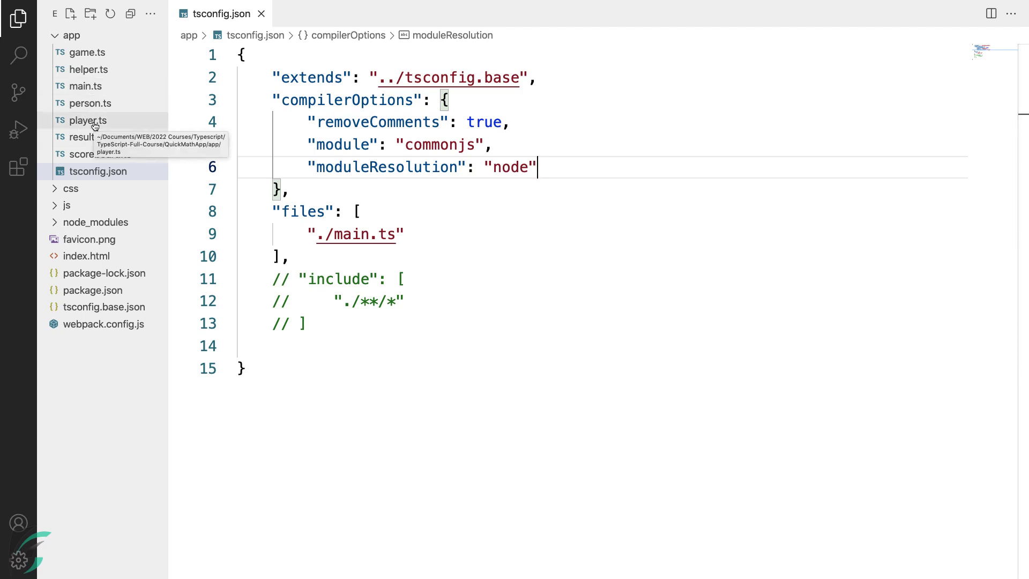
- Change the player.ts import path from './person' to the bare 'person'
click(94, 125)
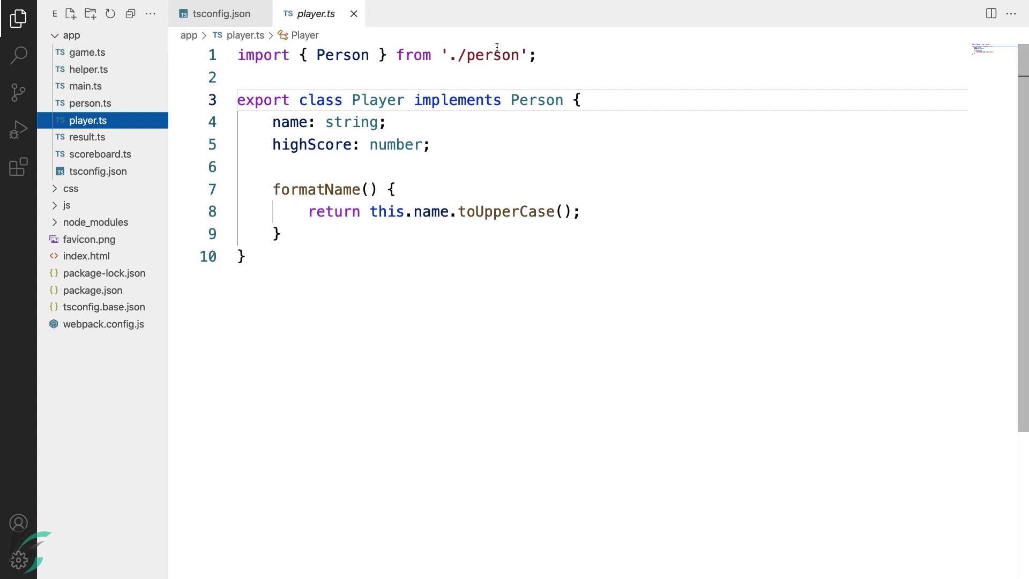
click(466, 55)
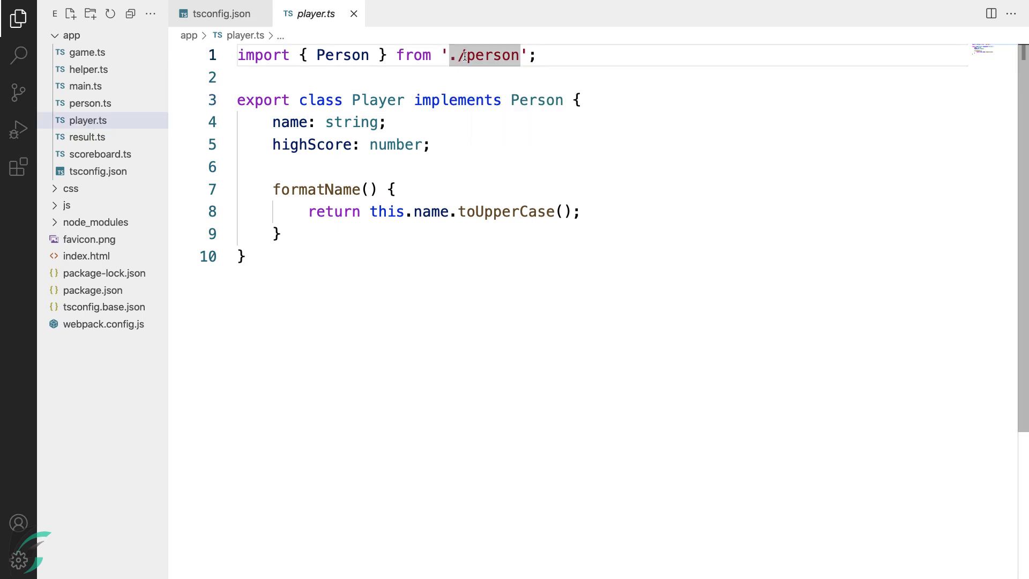
key(BackSpace)
key(BackSpace)
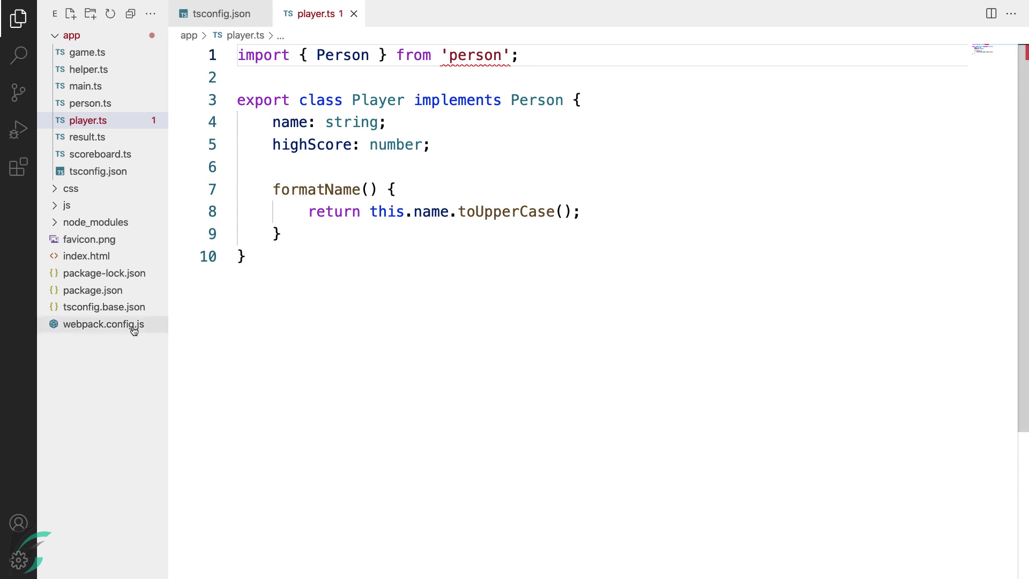
- Add "traceResolution": true after moduleResolution in tsconfig.json
click(217, 19)
text("moduleResolution": "node",)
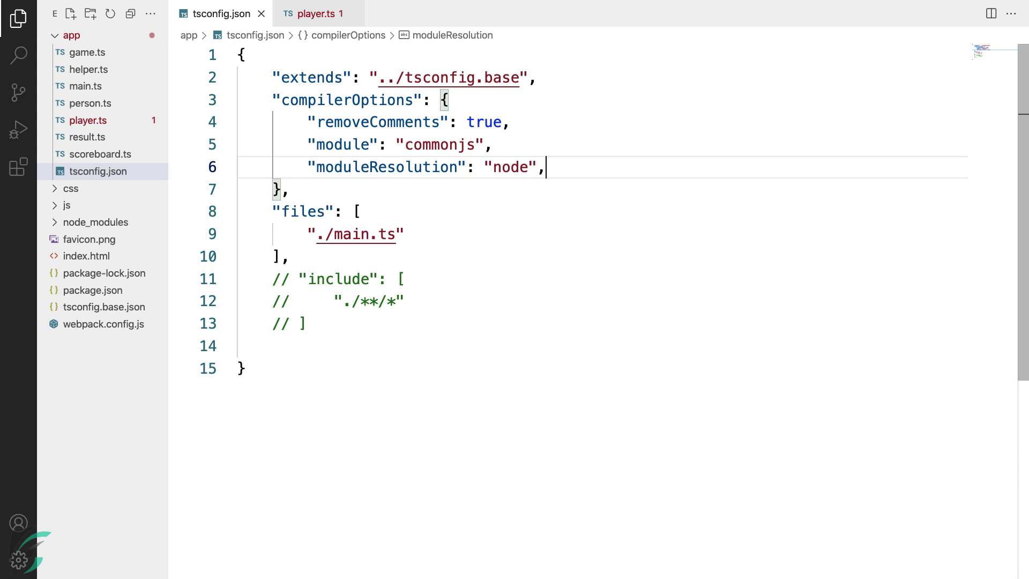
key(Return)
text("traceResolution": true,)
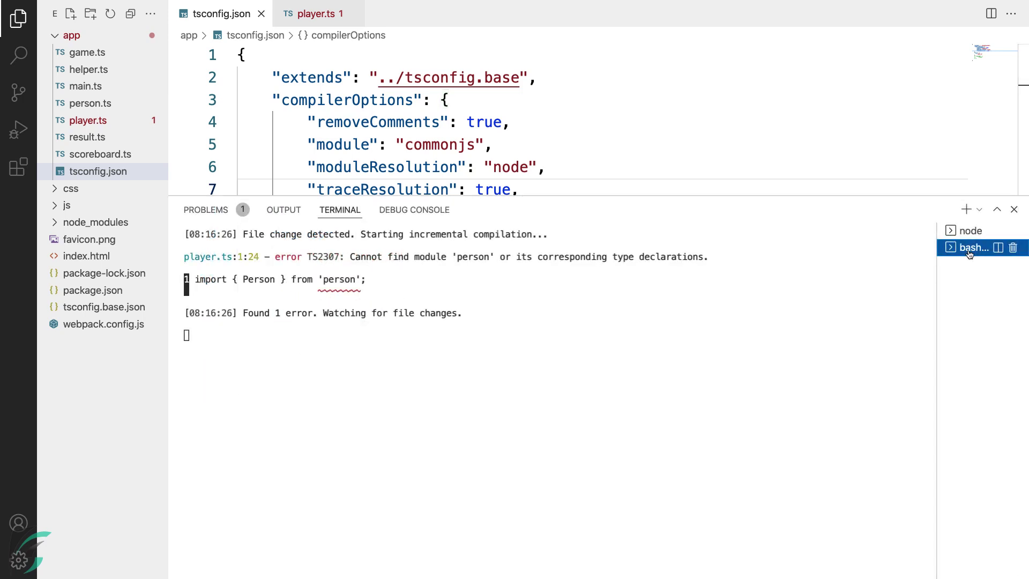
- Stop the watch build, clear the terminal and run tsc to print resolution traces
click(482, 377)
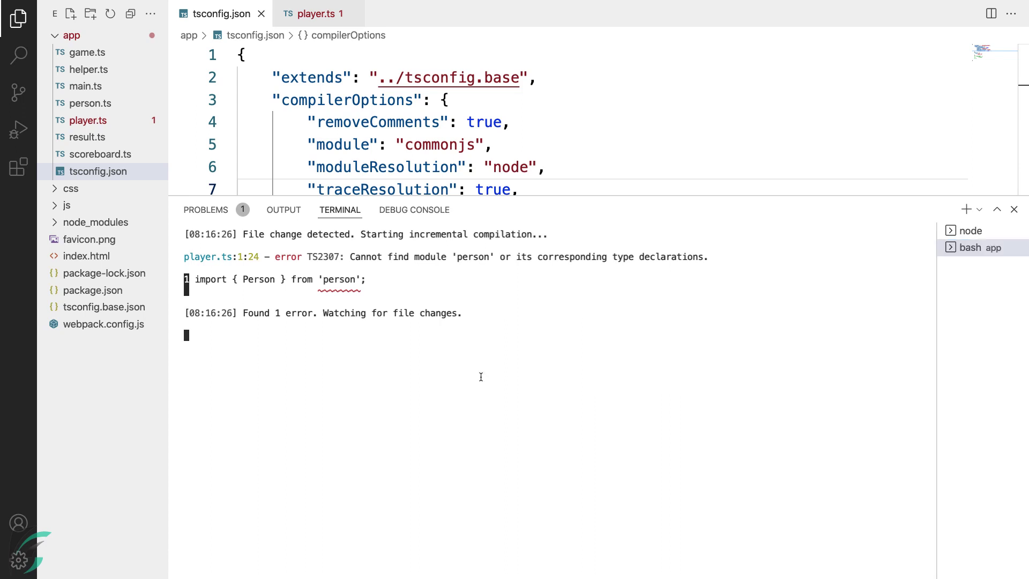
key(ctrl+c)
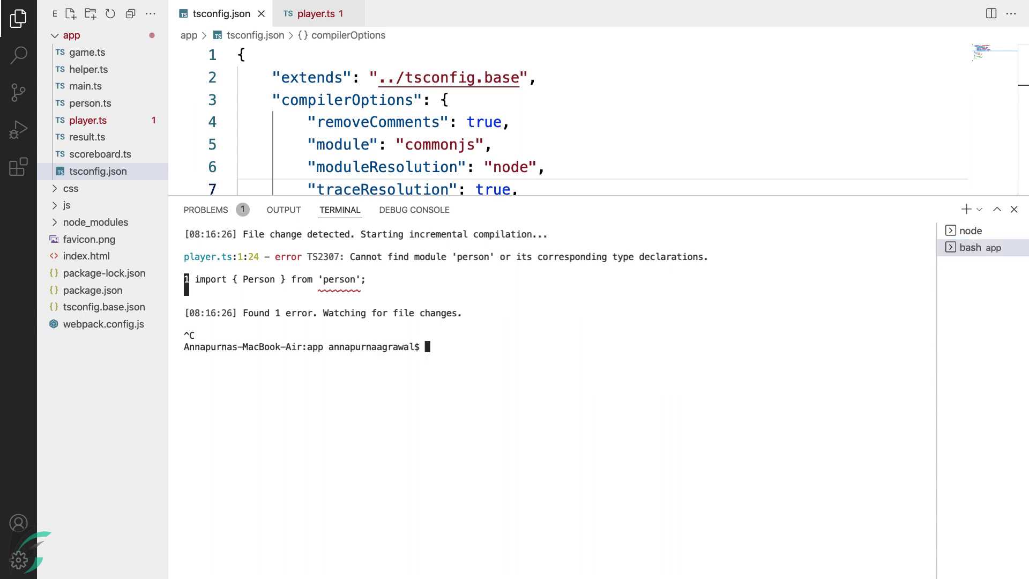
text(clear)
key(Return)
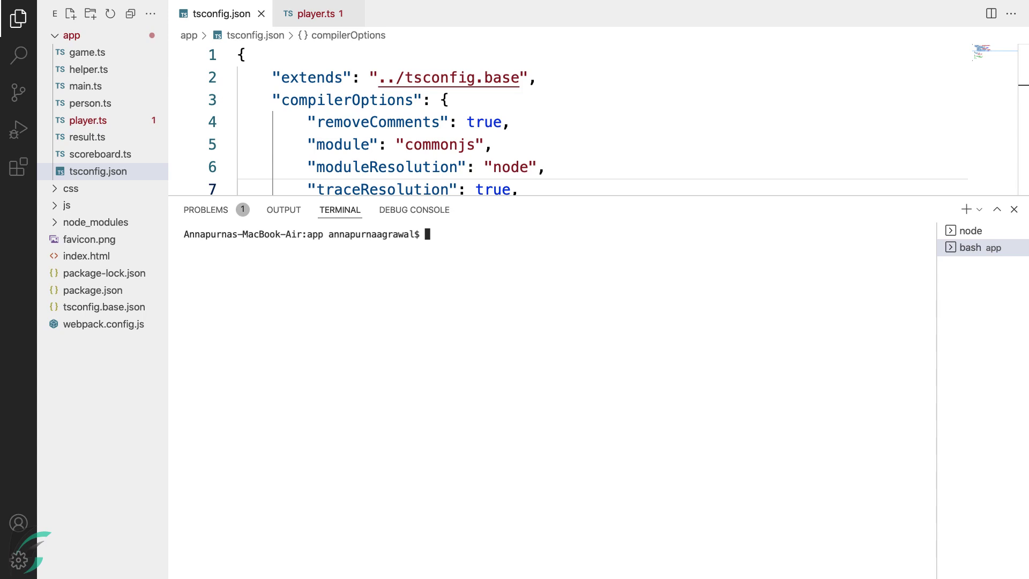
text(tsc)
key(Return)
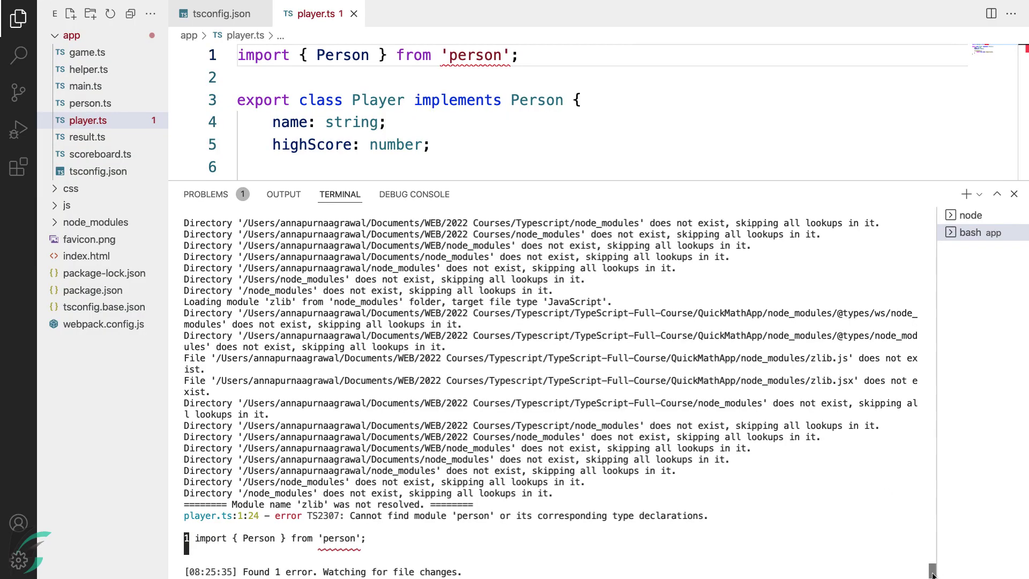
drag(933, 571, 926, 363)
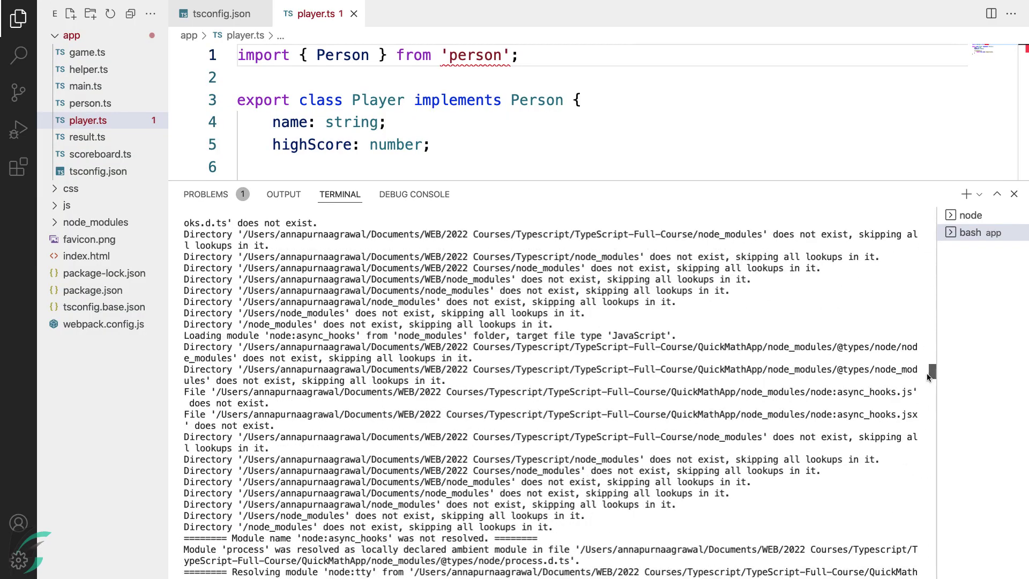
drag(926, 364, 931, 226)
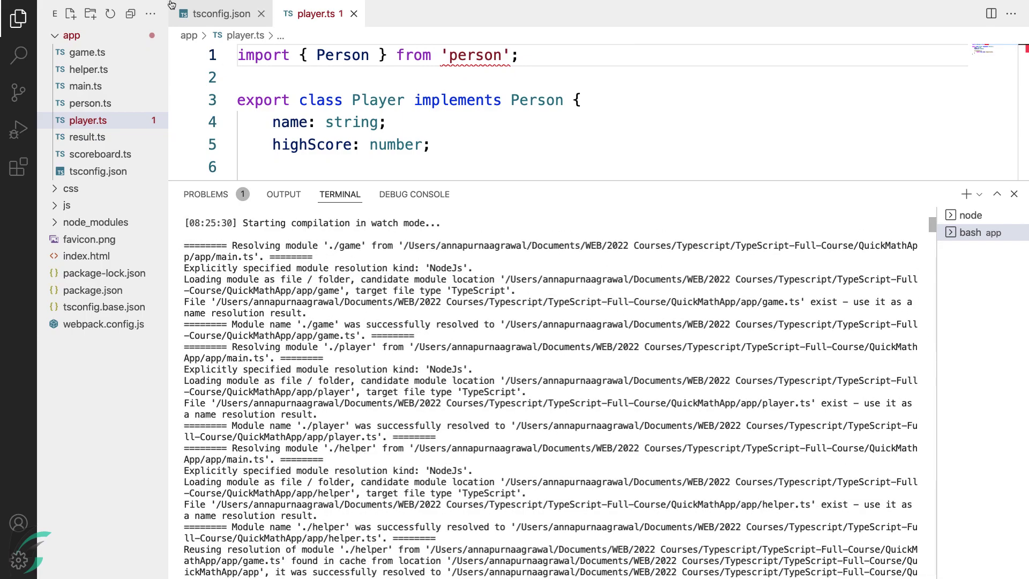
click(40, 7)
mouse_move(57, 45)
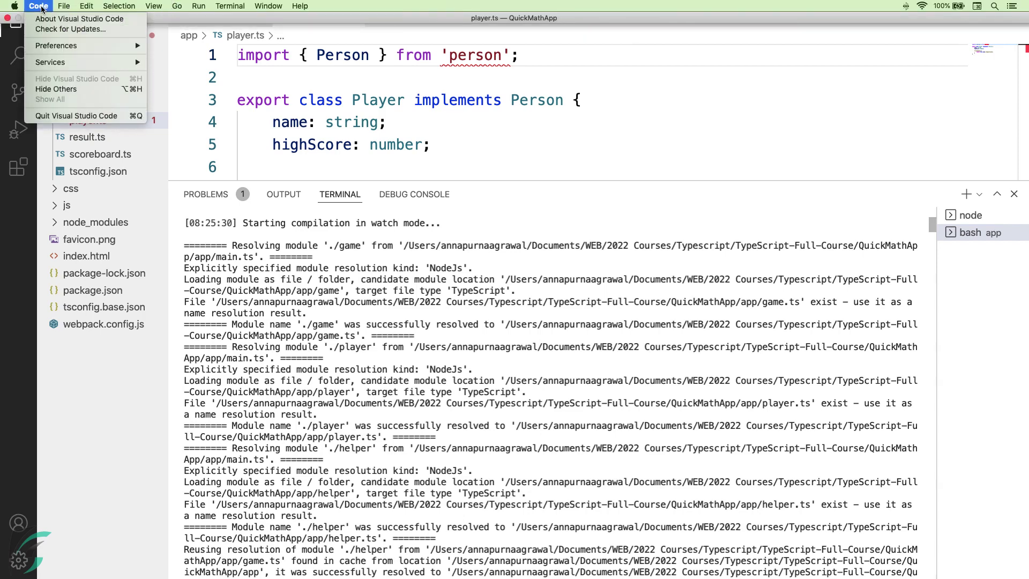
click(170, 46)
drag(521, 180, 521, 402)
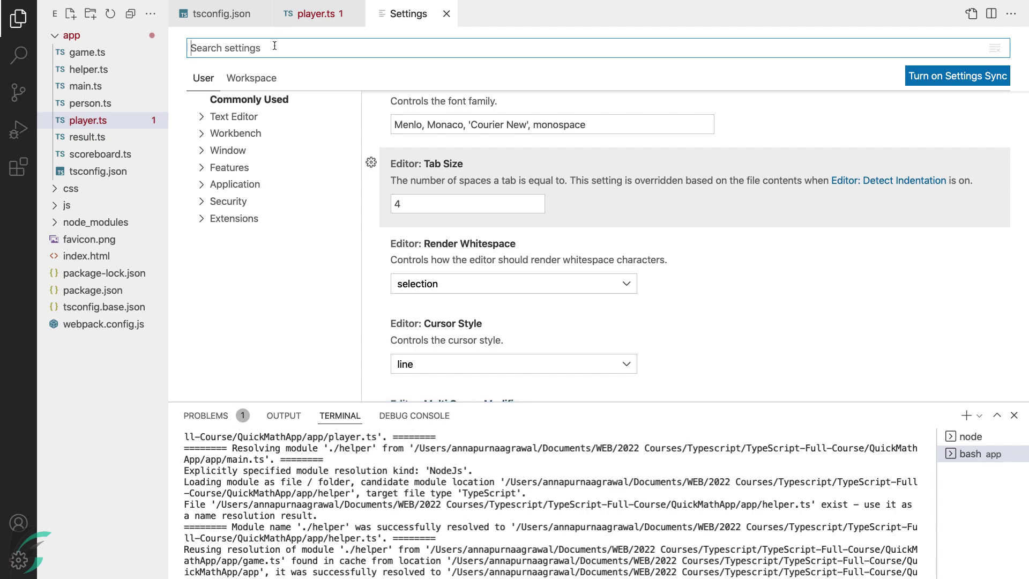
text(scroll)
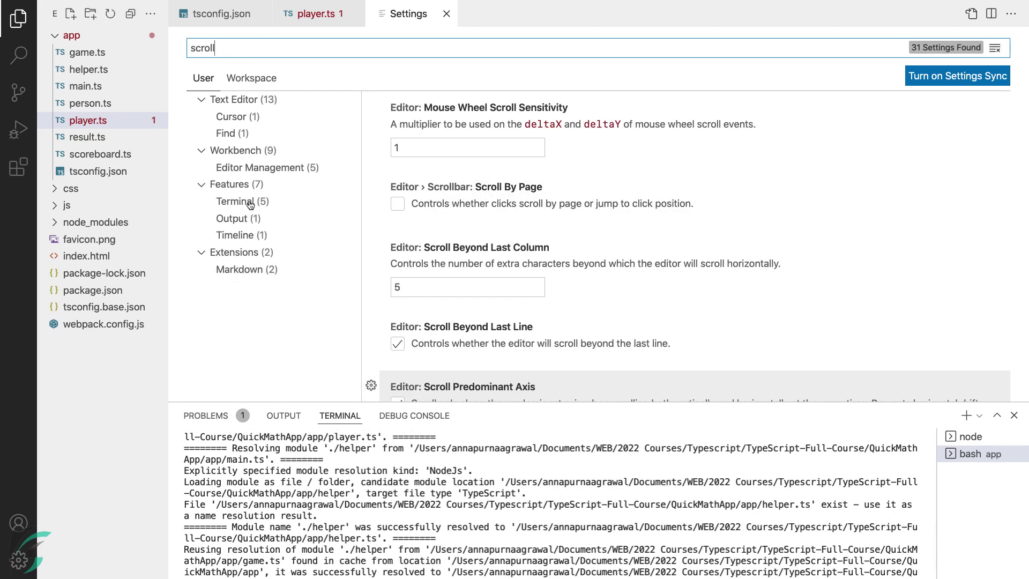
text(back)
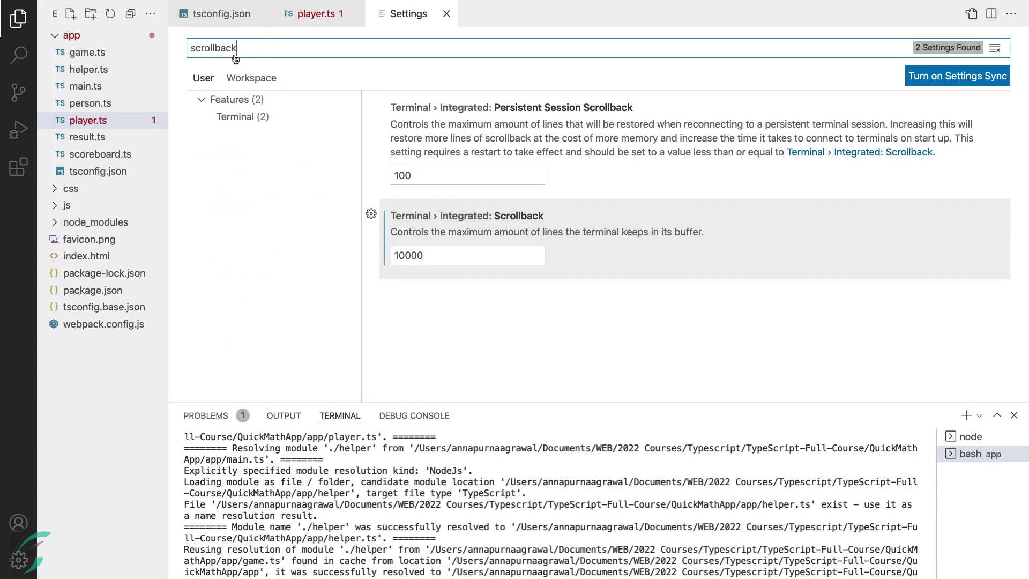
click(247, 116)
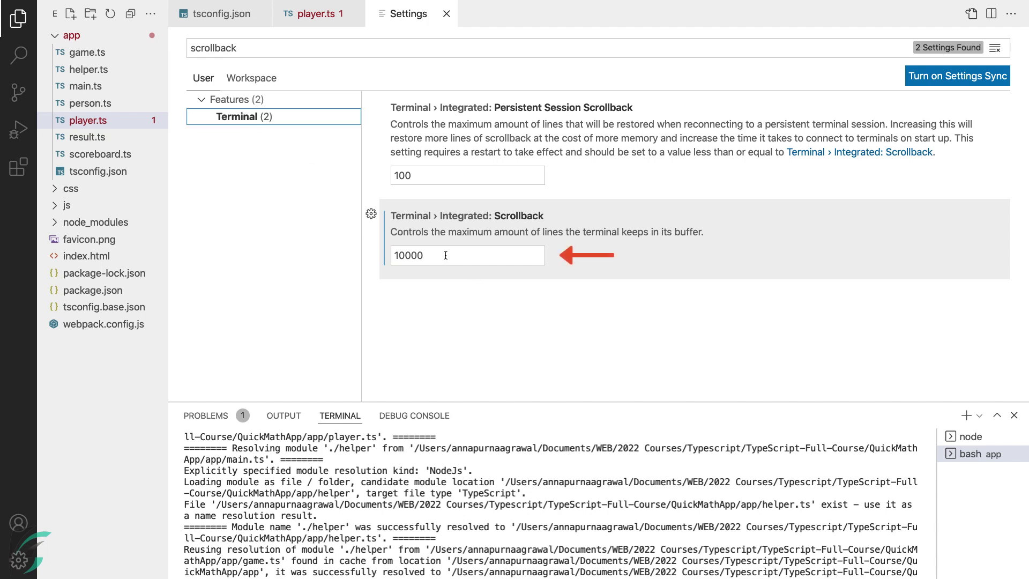
- Close the settings editor and drag the terminal panel taller to read the trace
click(446, 14)
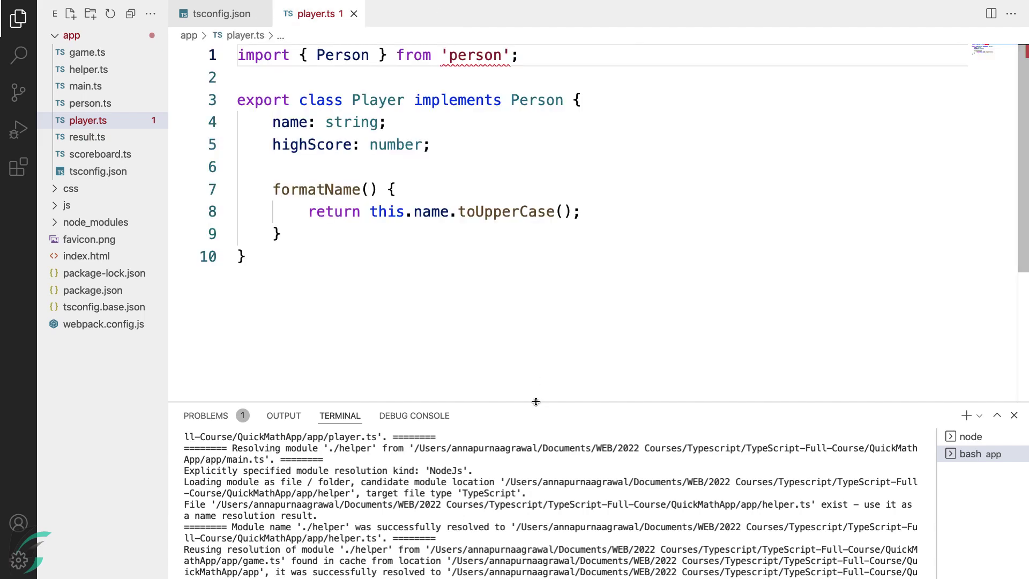
drag(535, 401, 510, 198)
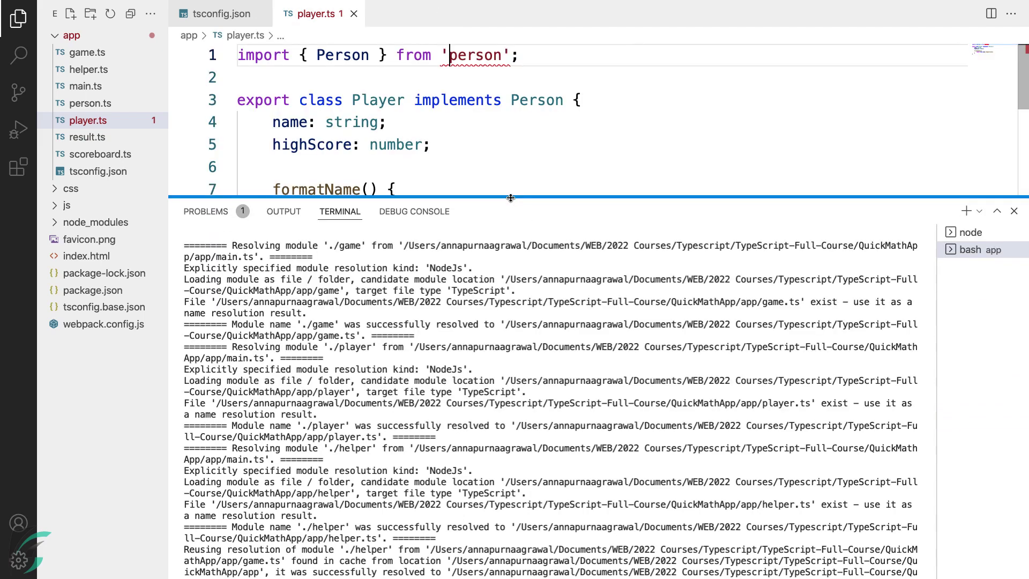
scroll(540, 330, up, 1)
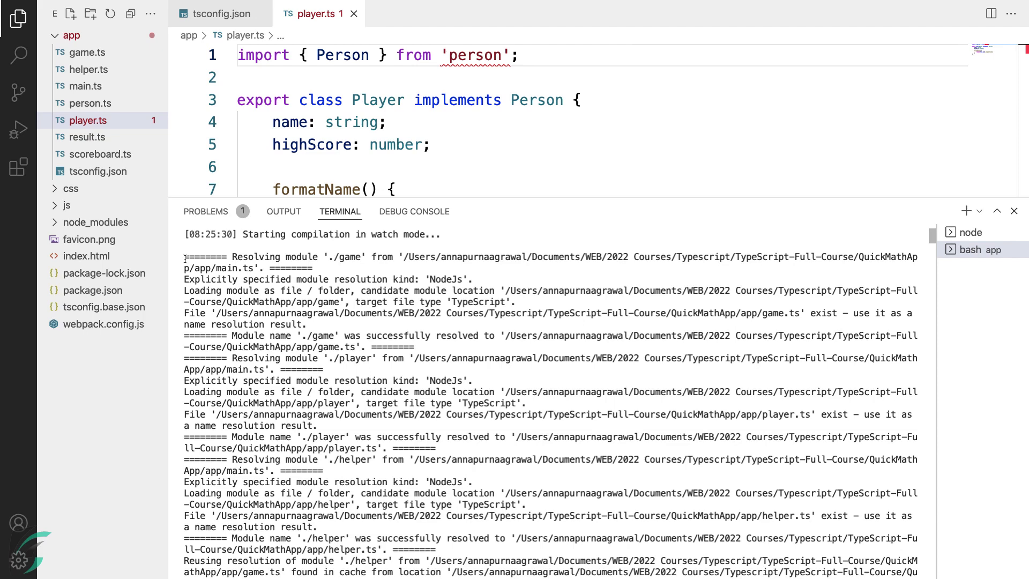
scroll(242, 311, down, 1)
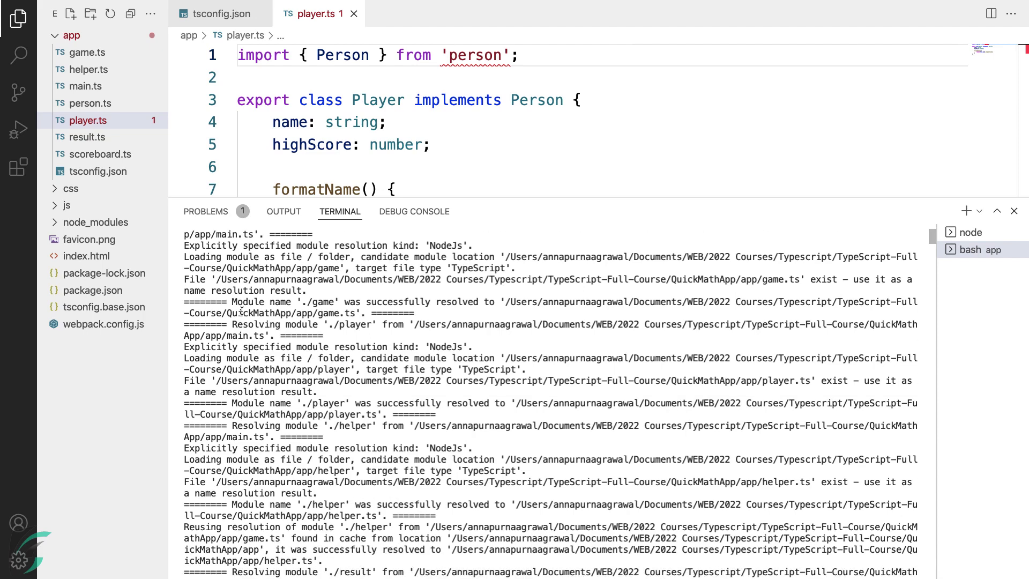
scroll(241, 311, down, 1)
scroll(243, 311, down, 2)
scroll(242, 311, down, 1)
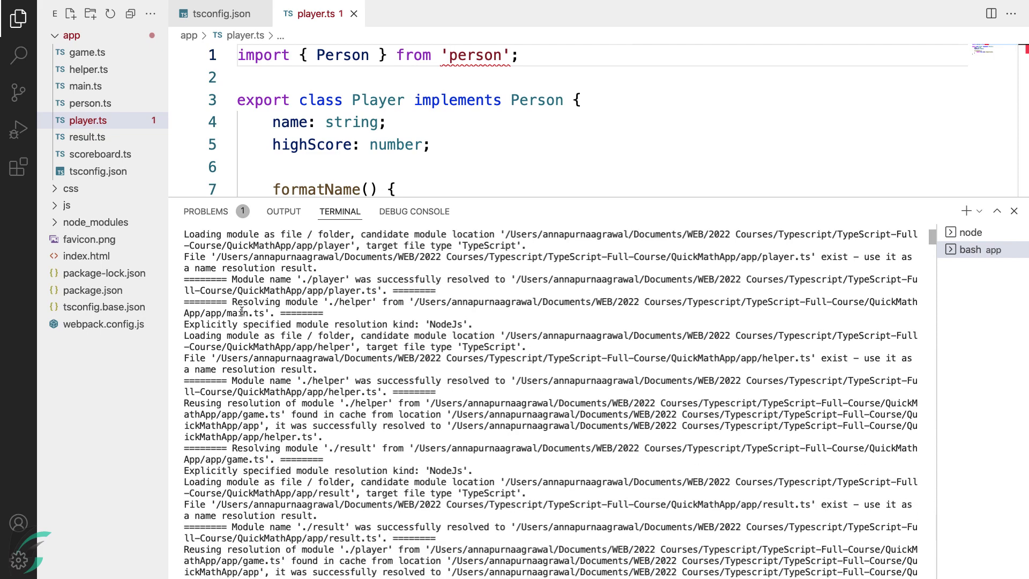
scroll(242, 311, down, 1)
scroll(242, 311, down, 2)
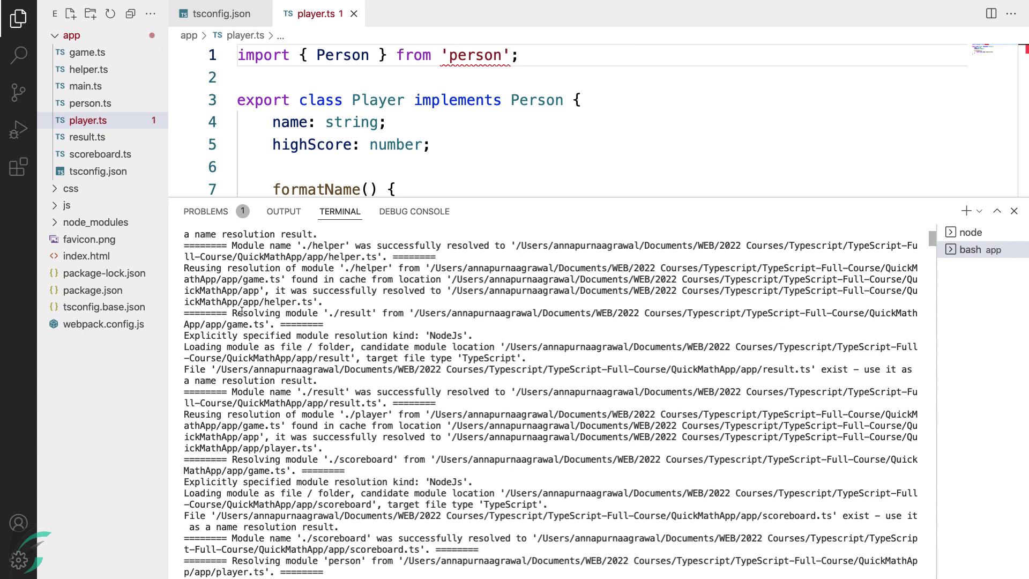
scroll(242, 311, down, 2)
scroll(242, 311, down, 1)
scroll(242, 311, down, 1)
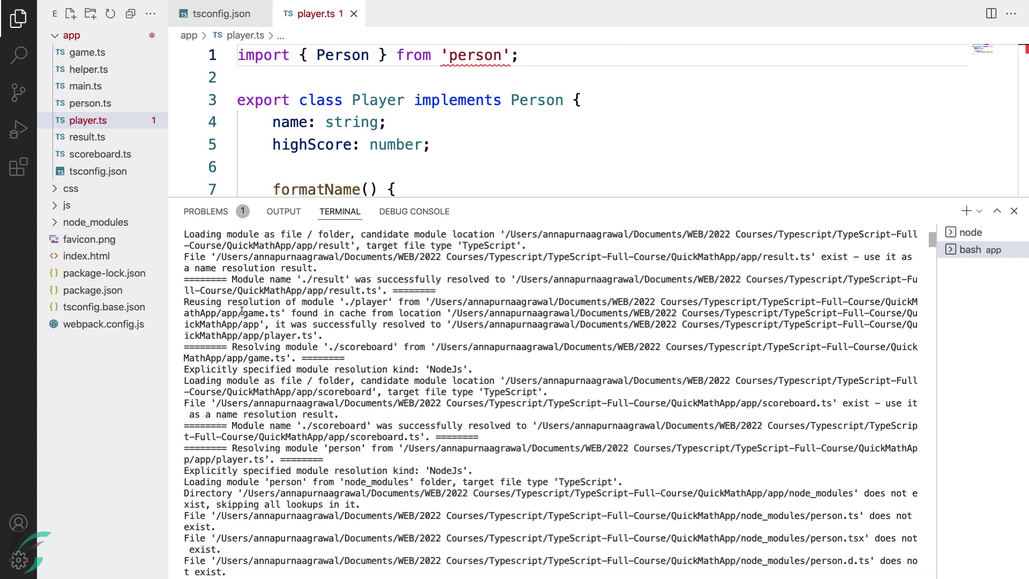
scroll(242, 311, down, 1)
scroll(242, 311, down, 1)
scroll(242, 311, down, 1)
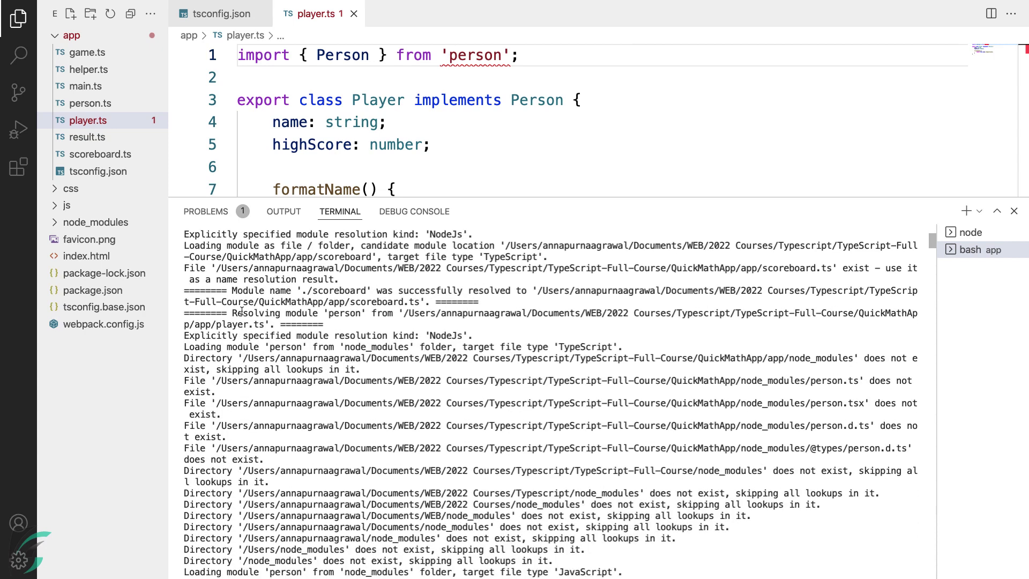
scroll(241, 311, down, 1)
scroll(242, 311, down, 1)
scroll(242, 311, down, 1)
scroll(242, 312, down, 1)
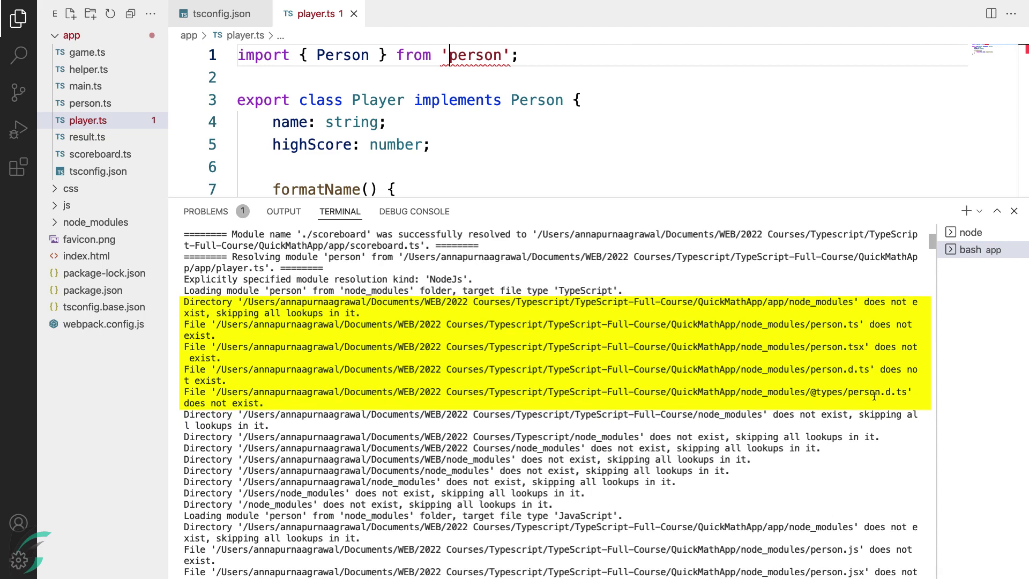
scroll(871, 371, down, 3)
scroll(821, 463, down, 2)
scroll(821, 463, down, 2)
scroll(820, 464, down, 2)
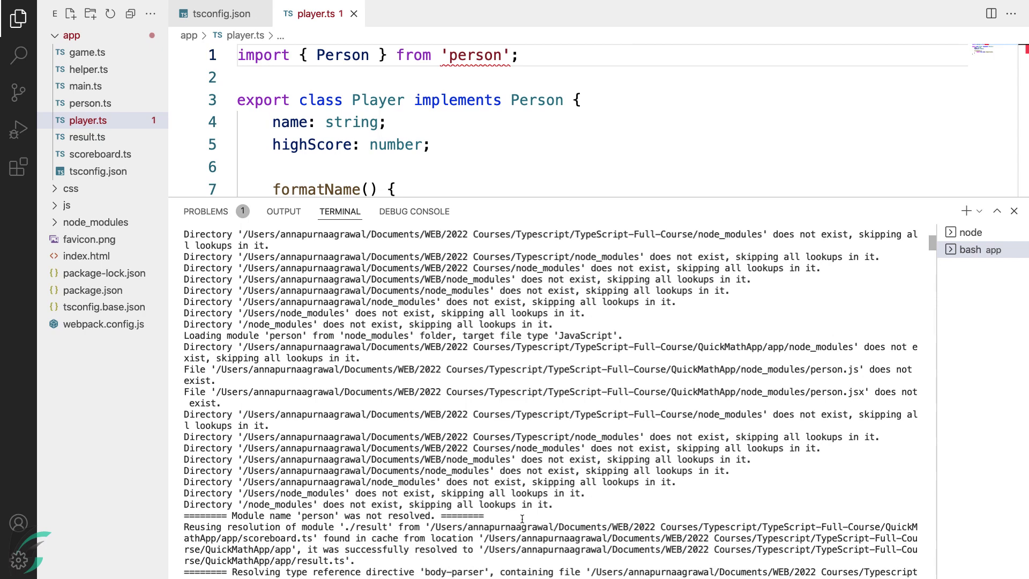
- Drag person.ts from the app folder into node_modules
click(95, 222)
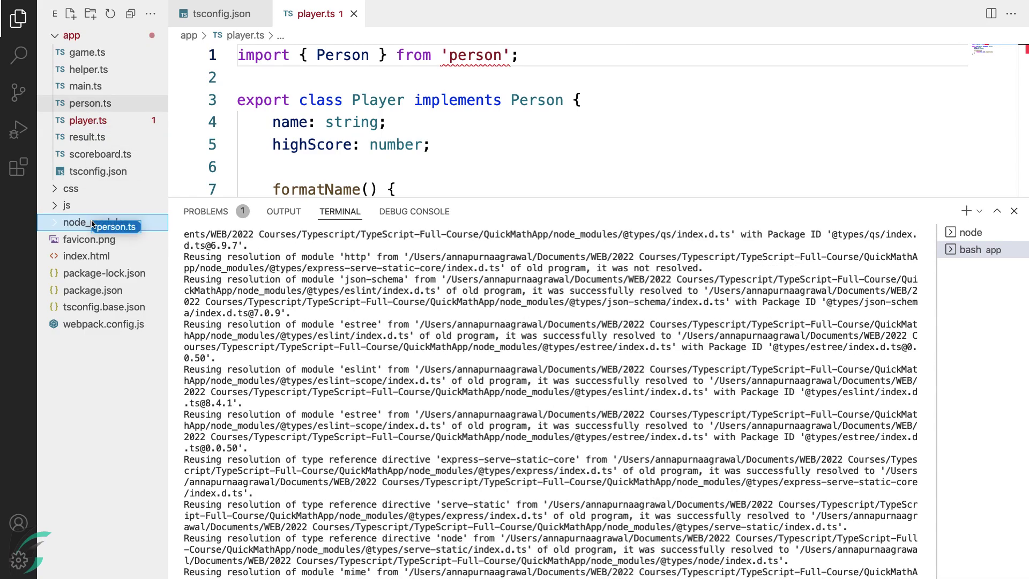
drag(92, 107, 95, 222)
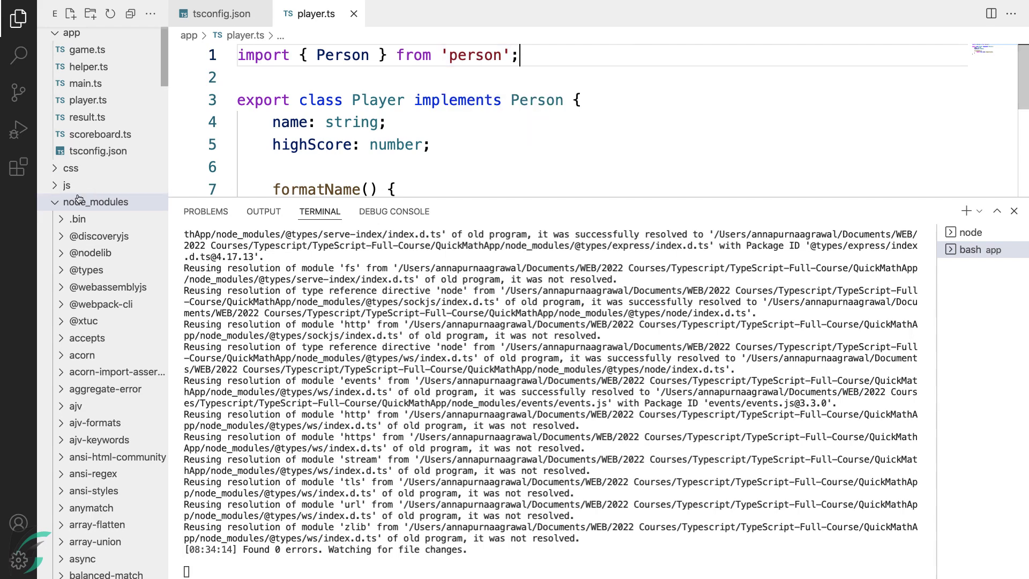
- Create a modules folder inside app and move person.ts into it
click(53, 204)
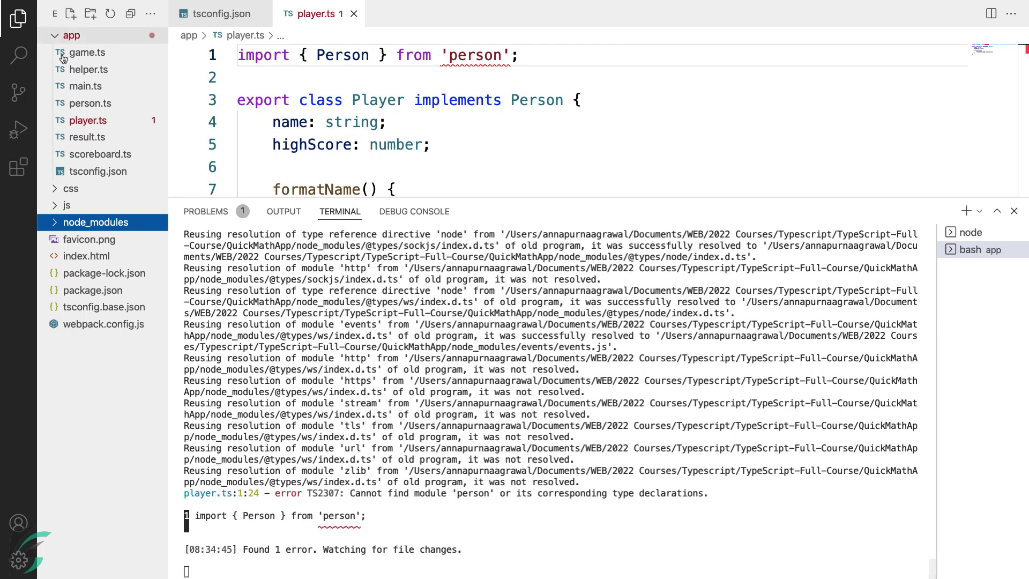
right_click(78, 38)
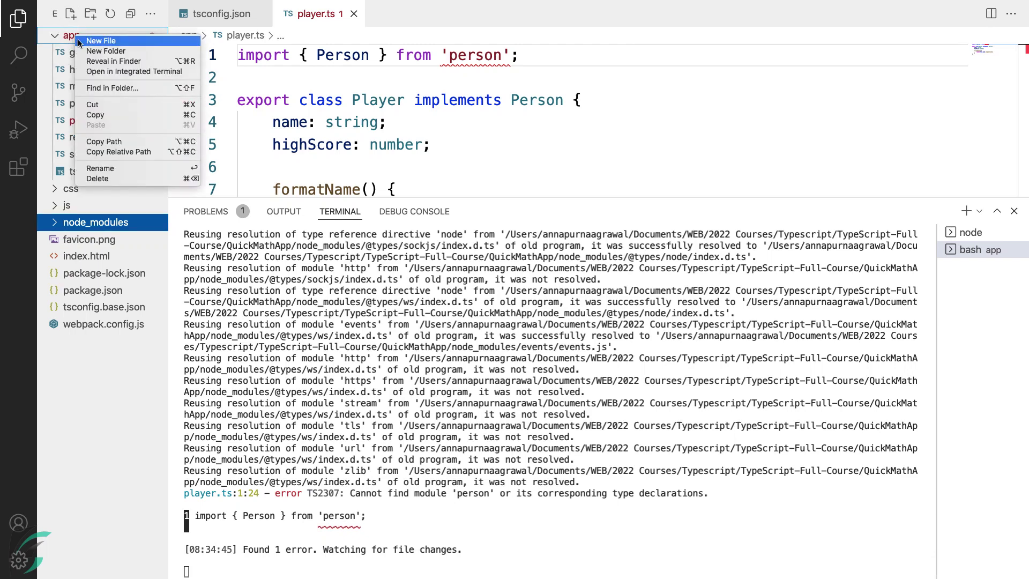
click(106, 50)
text(modules)
key(Return)
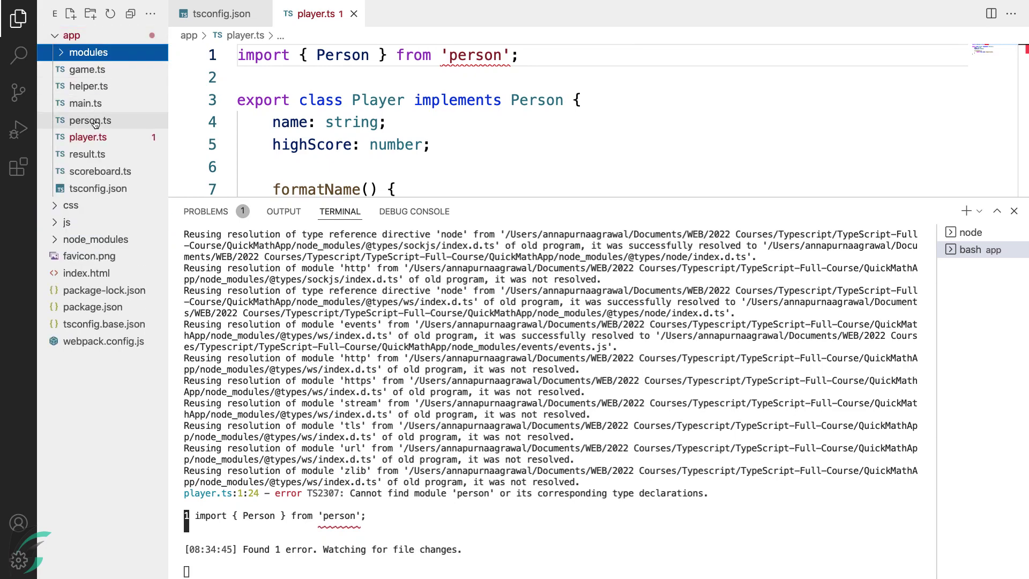
drag(97, 121, 110, 55)
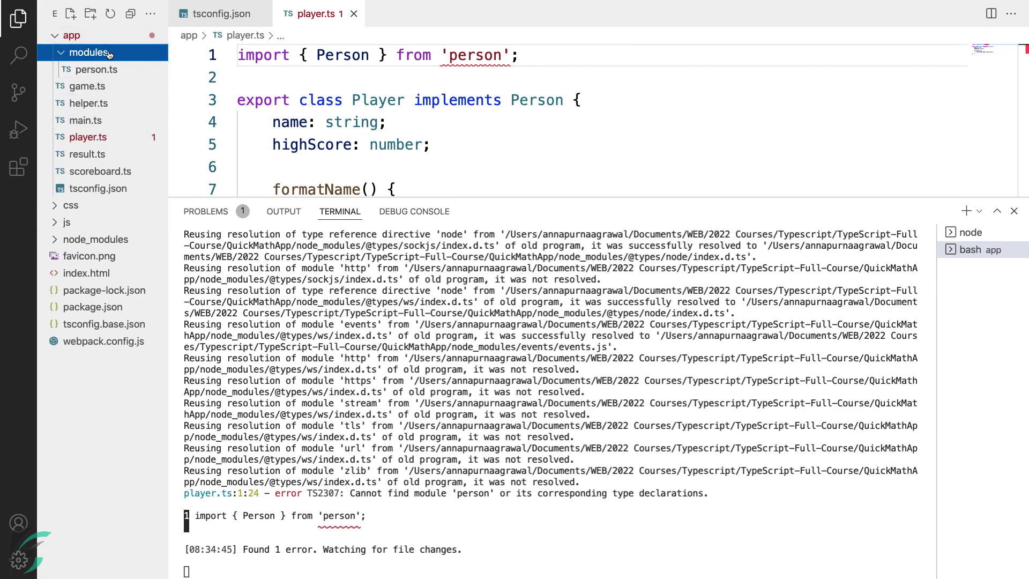
- Select the 'person' import path in player.ts and shrink the terminal for more code room
click(481, 62)
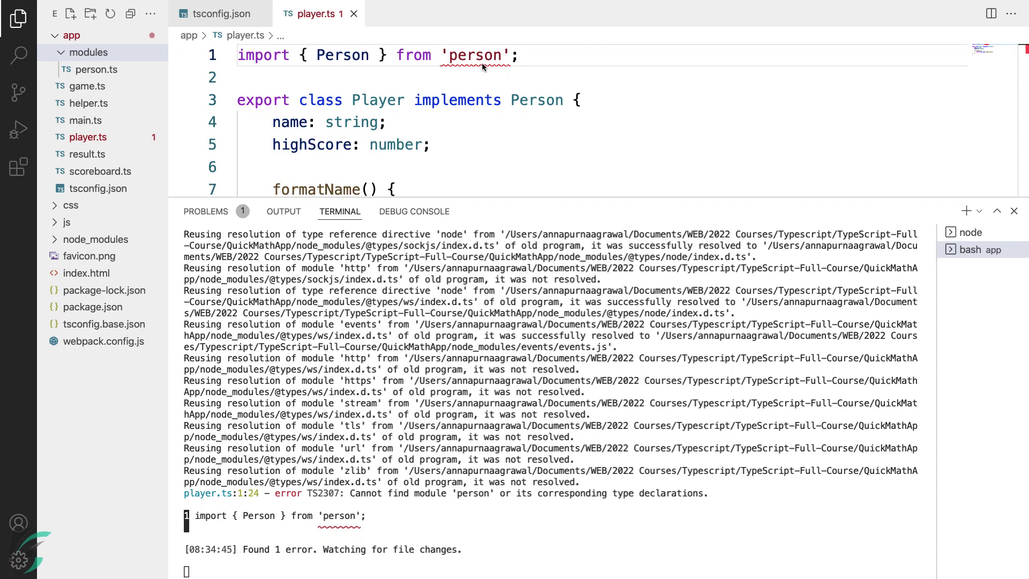
double_click(482, 63)
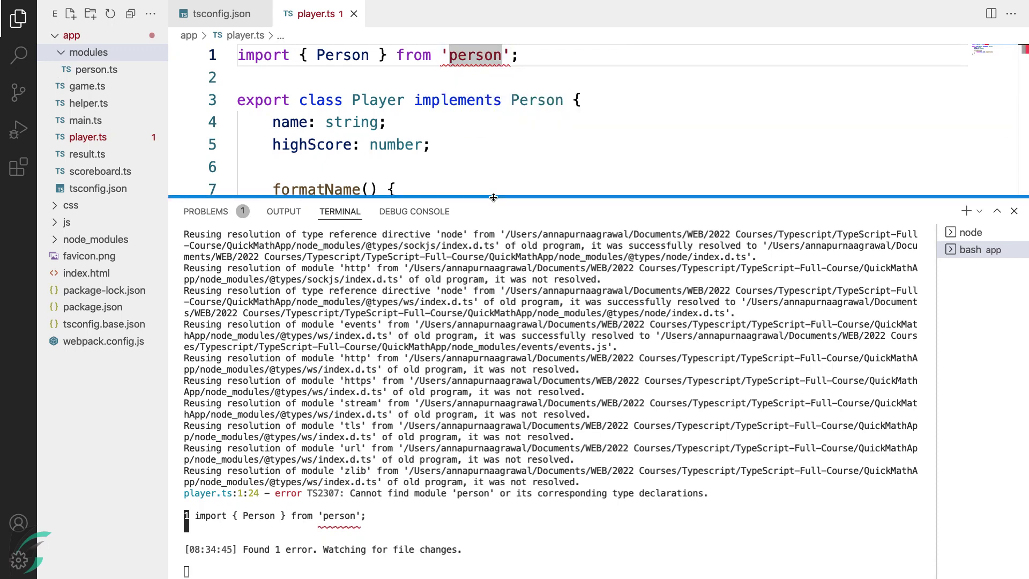
drag(494, 199, 493, 403)
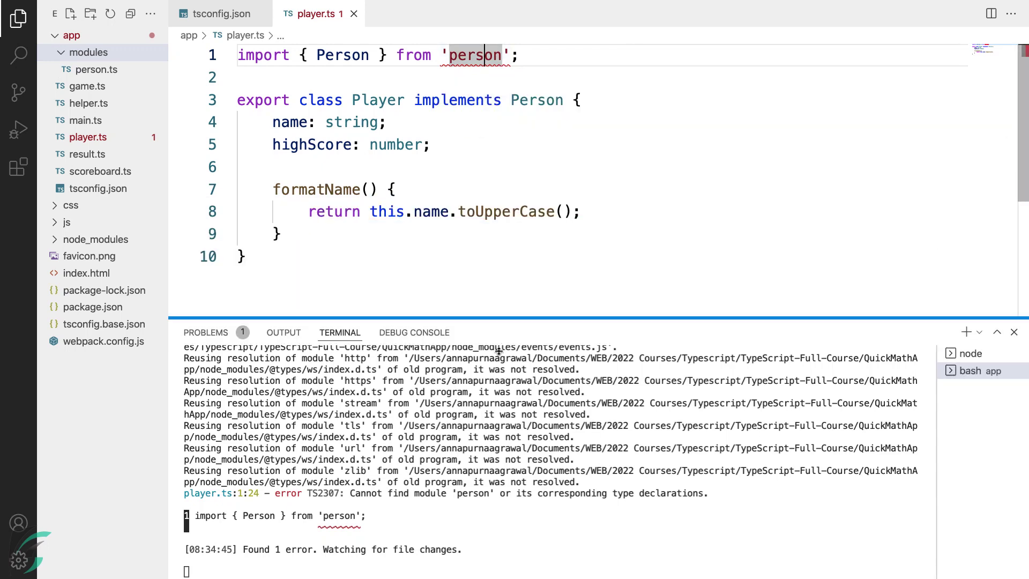
- Add "baseUrl": "./modules" after traceResolution and confirm 'person' resolves in the trace
click(231, 23)
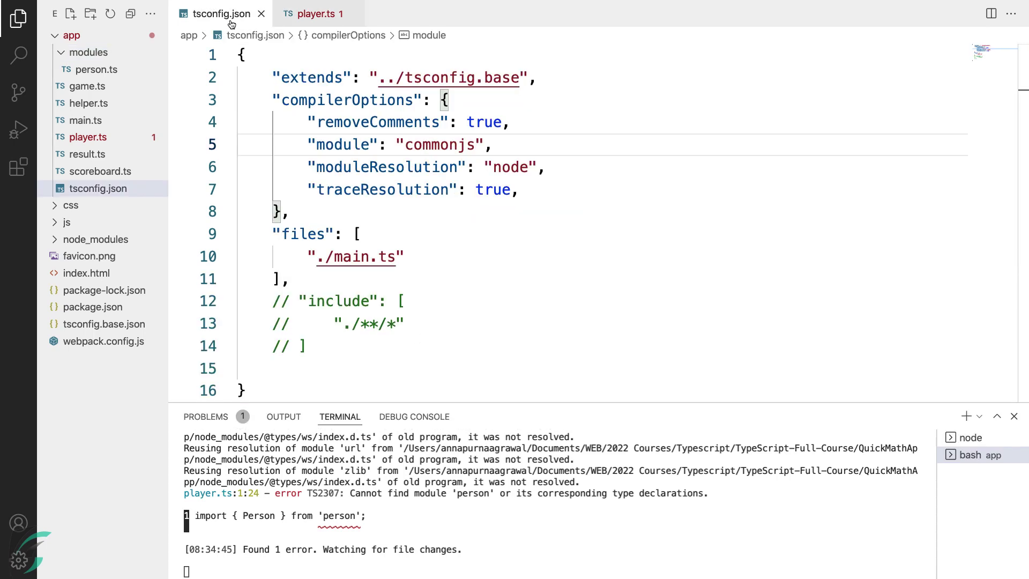
click(523, 192)
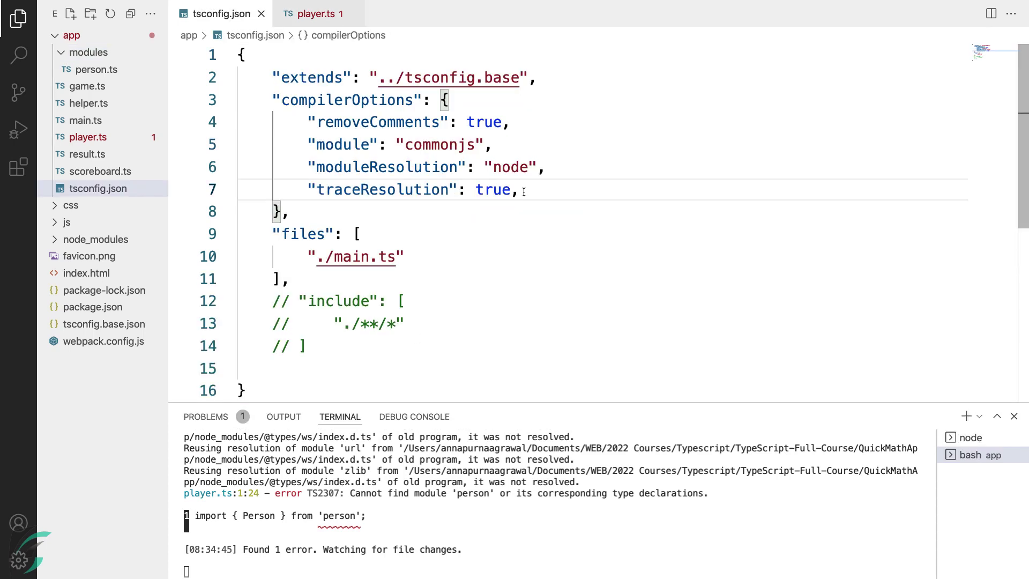
key(Return)
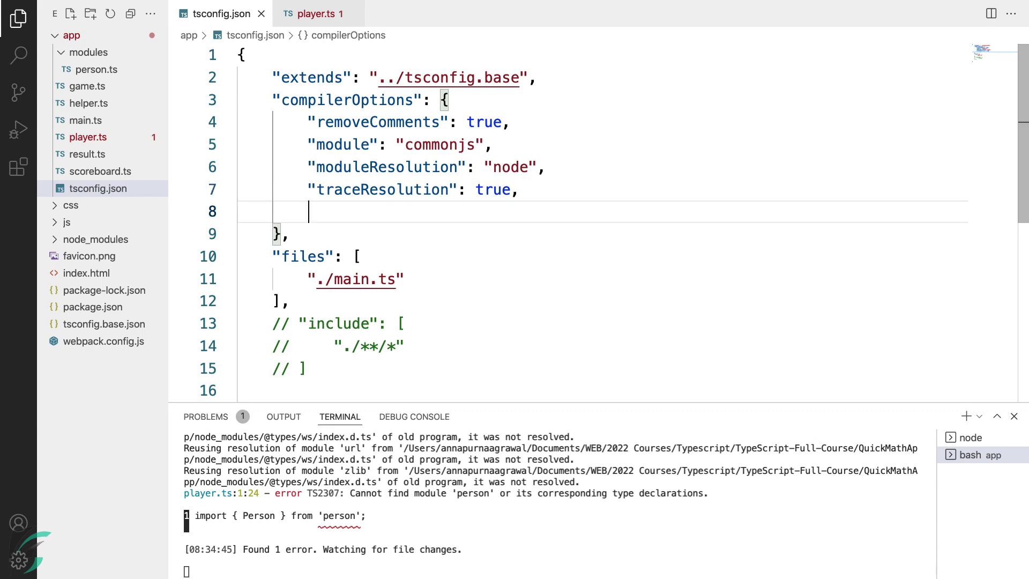
text("baseUrl": "./modules")
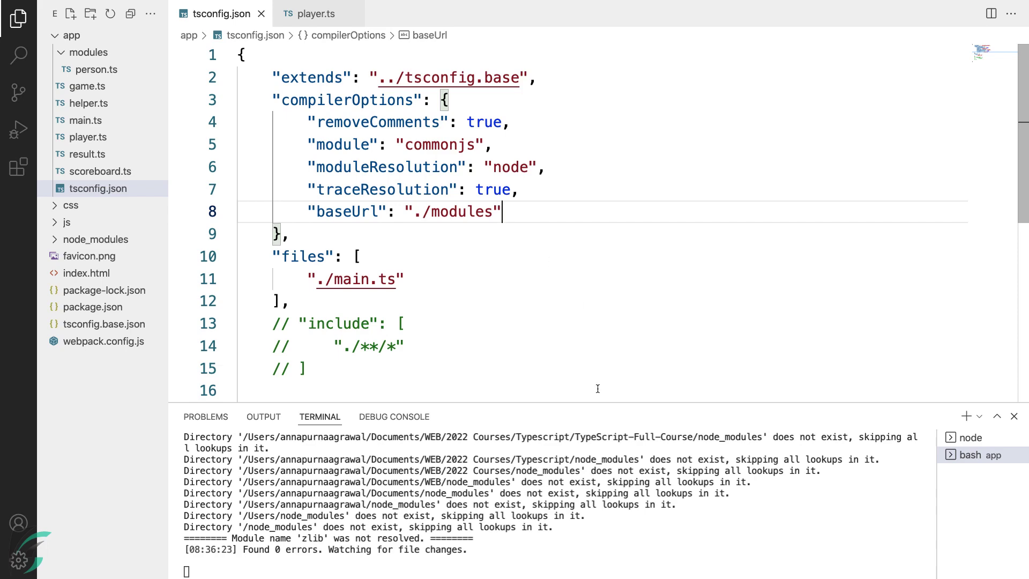
drag(594, 402, 594, 311)
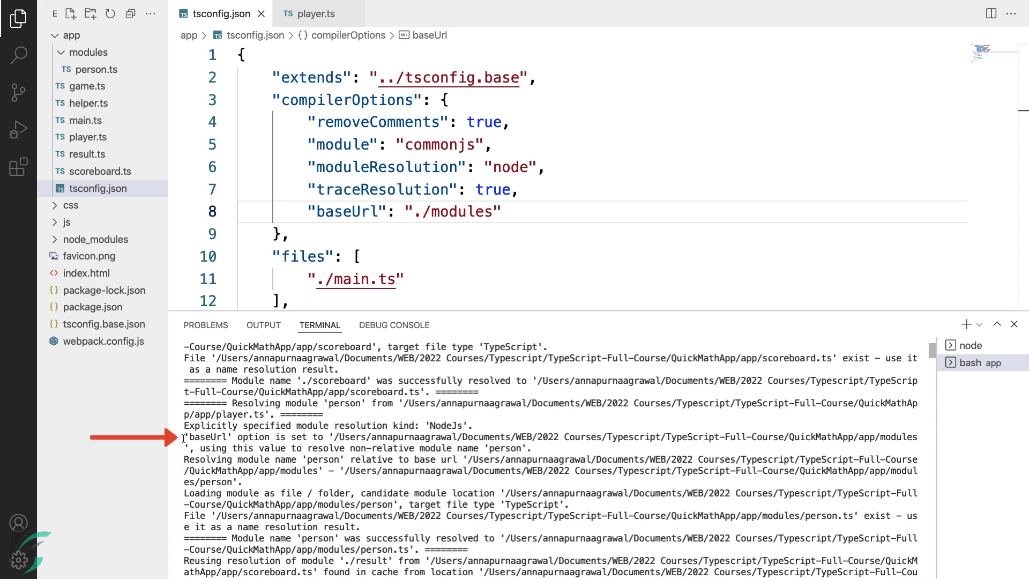
scroll(231, 555, down, 1)
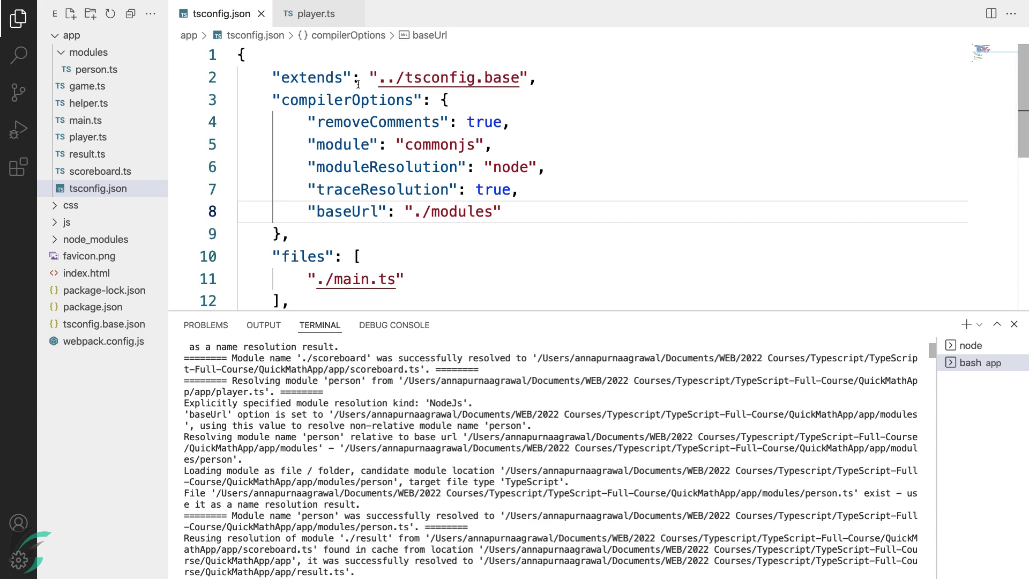
click(329, 14)
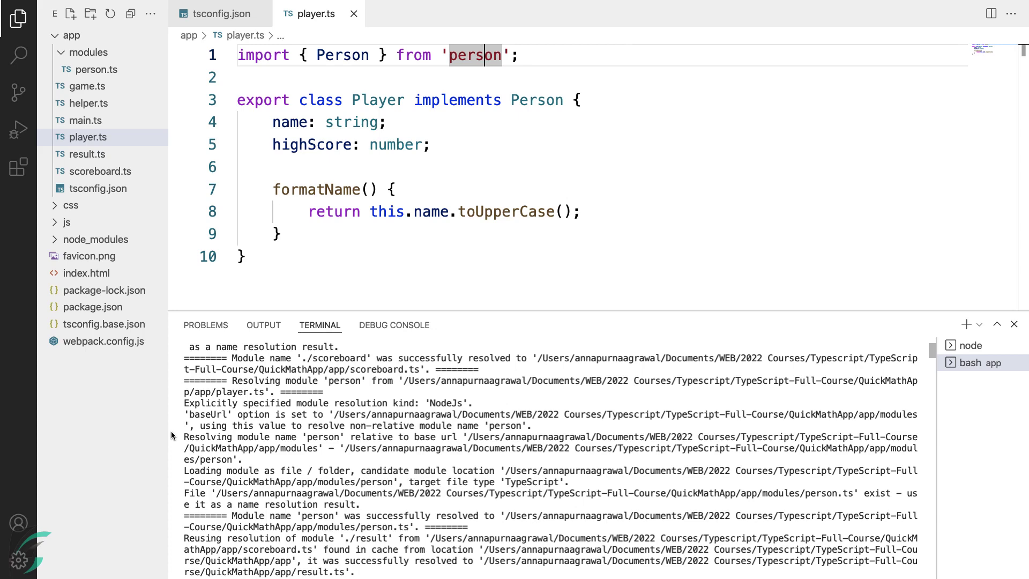
scroll(181, 450, down, 2)
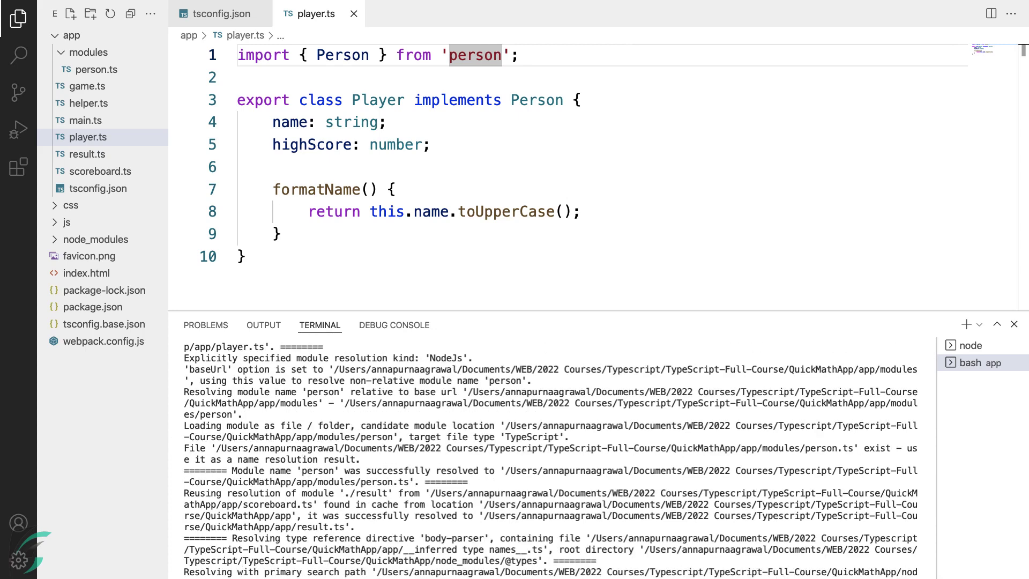
- Return to tsconfig.json and hide the terminal output
click(212, 23)
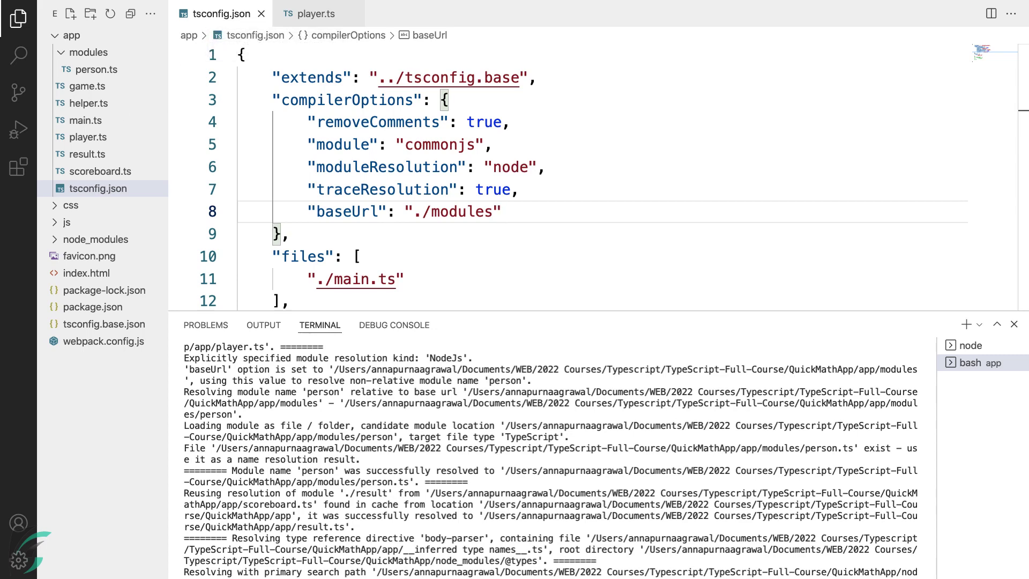
click(1014, 325)
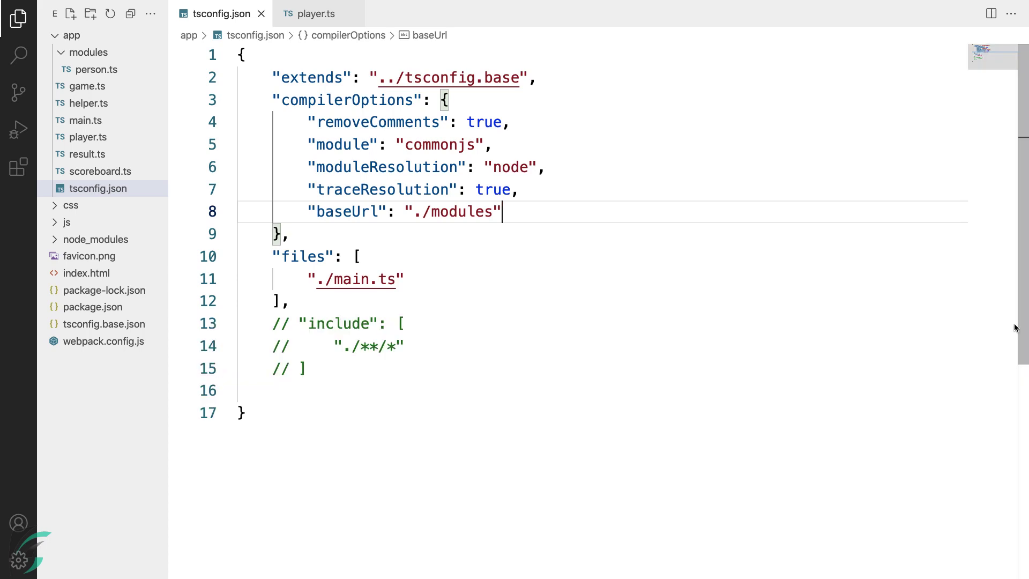
- Comment out the baseUrl and traceResolution lines with the line-comment shortcut
click(303, 305)
key(Up)
key(Up)
key(Up)
key(ctrl+slash)
key(Up)
key(ctrl+slash)
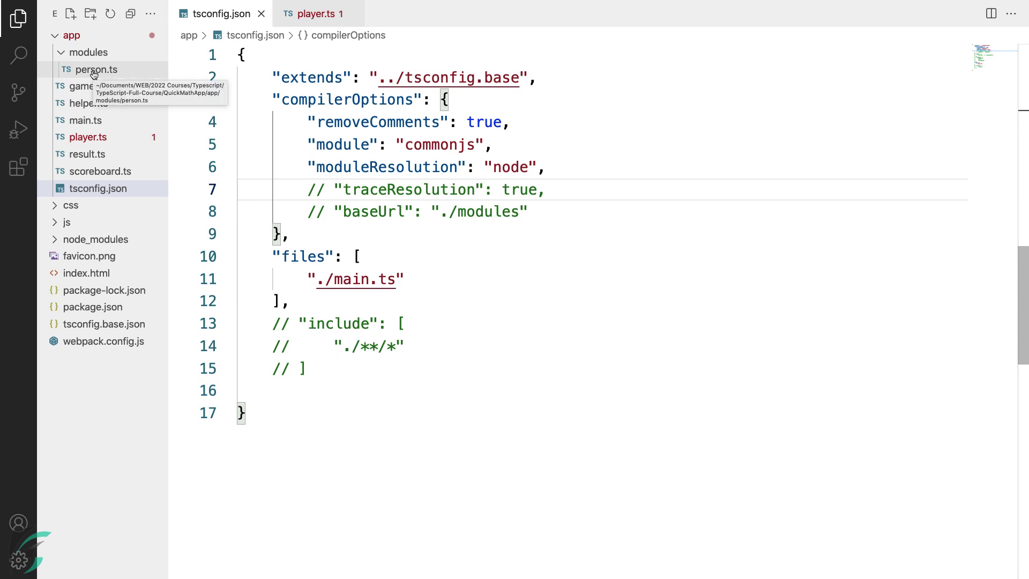
- Drag person.ts into app, then delete the modules folder and move it to Trash
drag(93, 73, 71, 38)
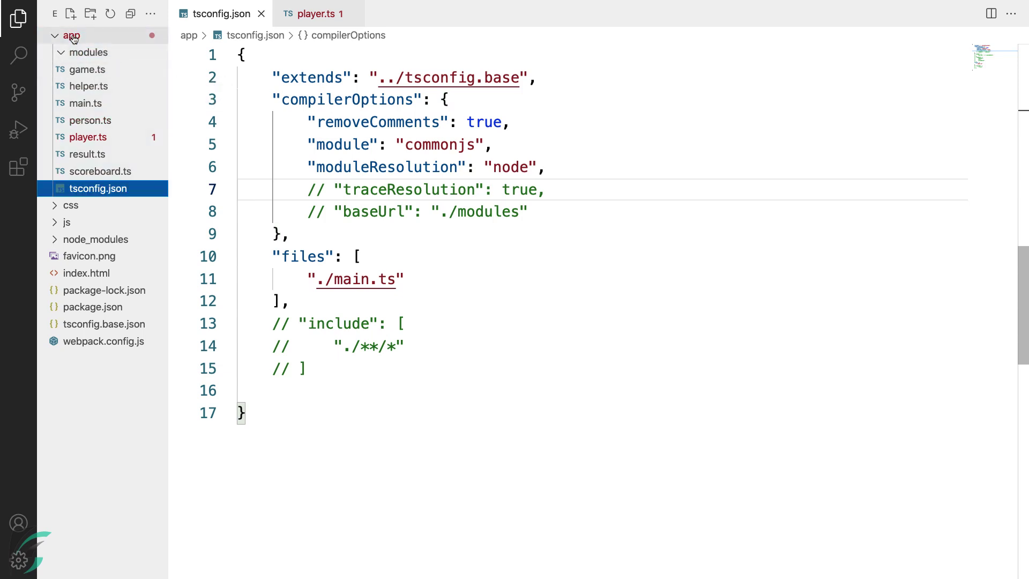
click(89, 55)
right_click(90, 52)
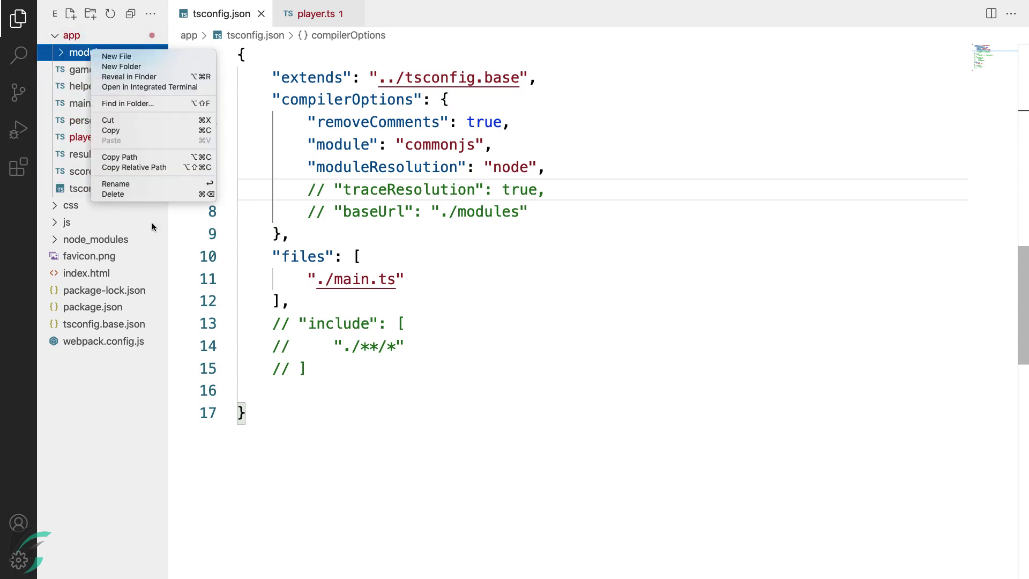
click(141, 195)
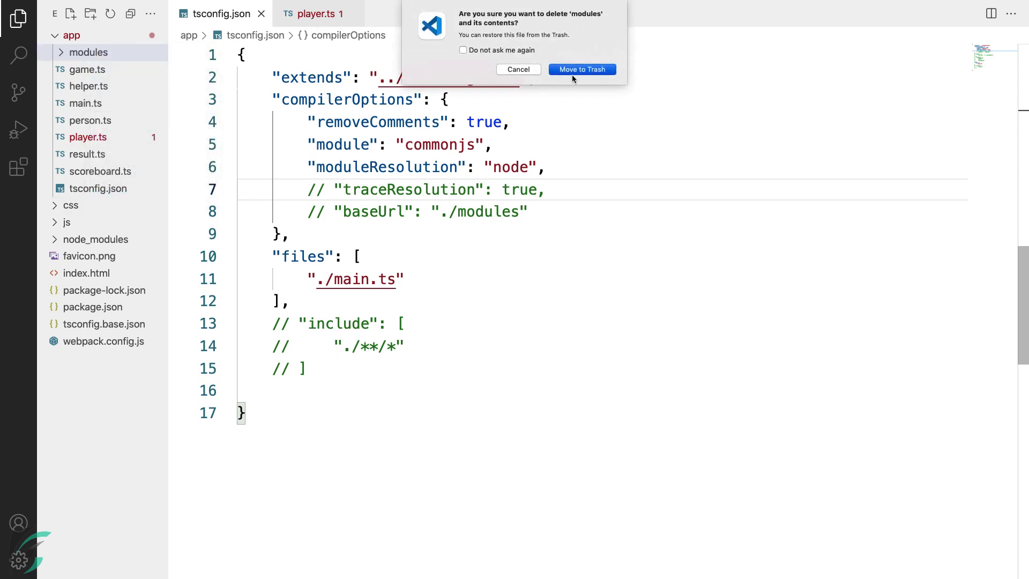
click(573, 71)
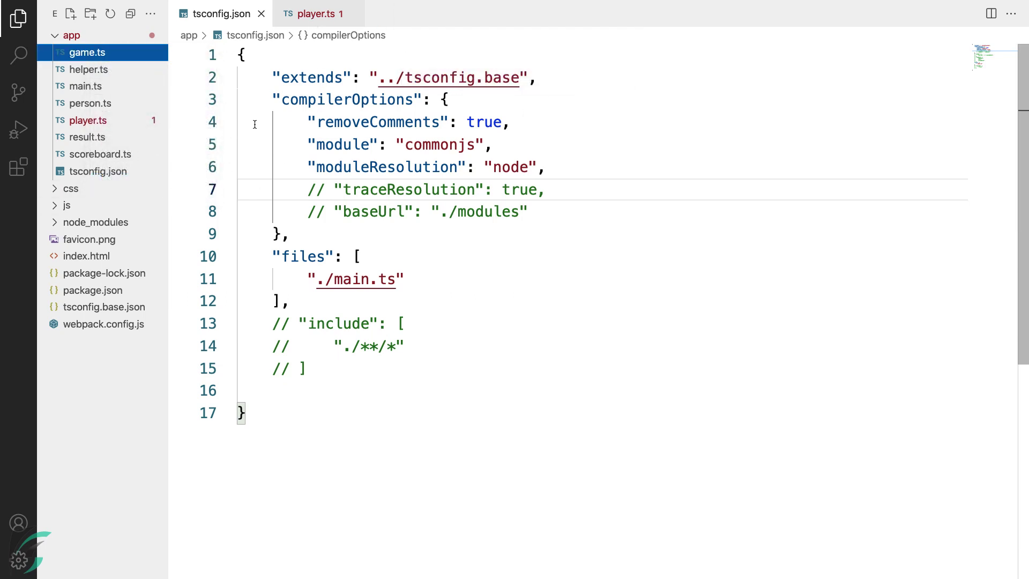
- Prefix the import path with './' so player.ts imports Person from './person' without errors
click(317, 14)
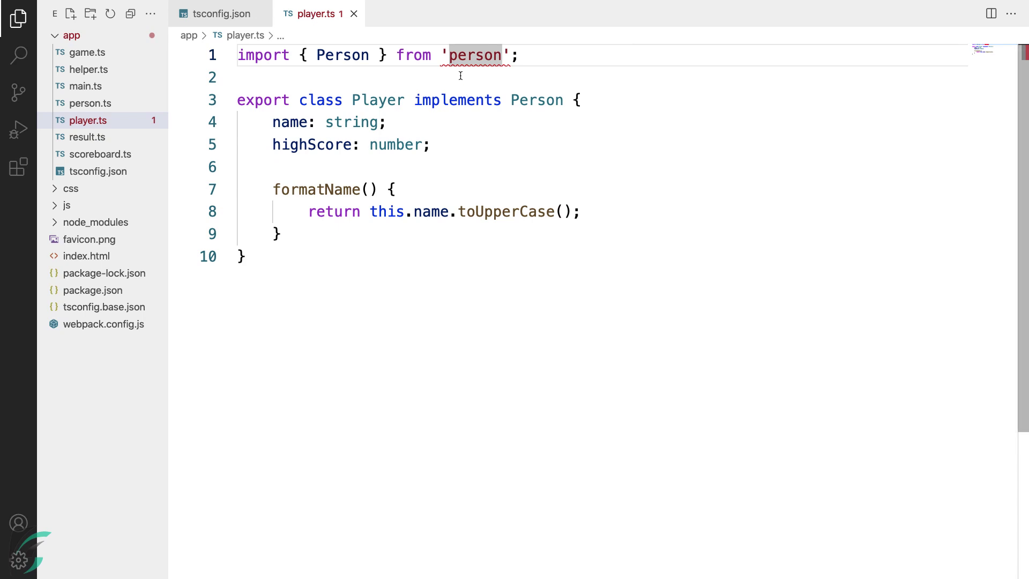
click(449, 56)
text(./)
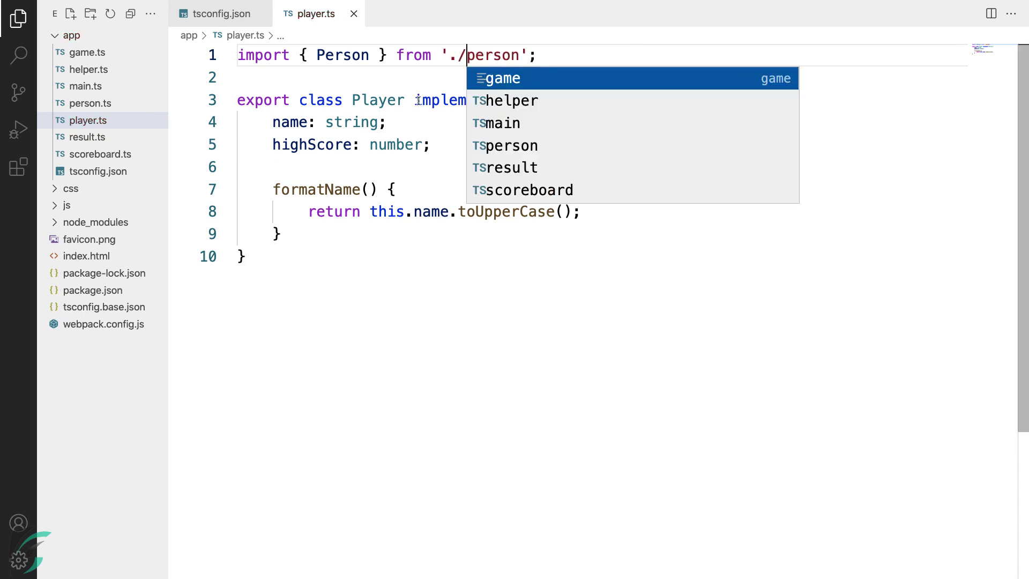
click(448, 75)
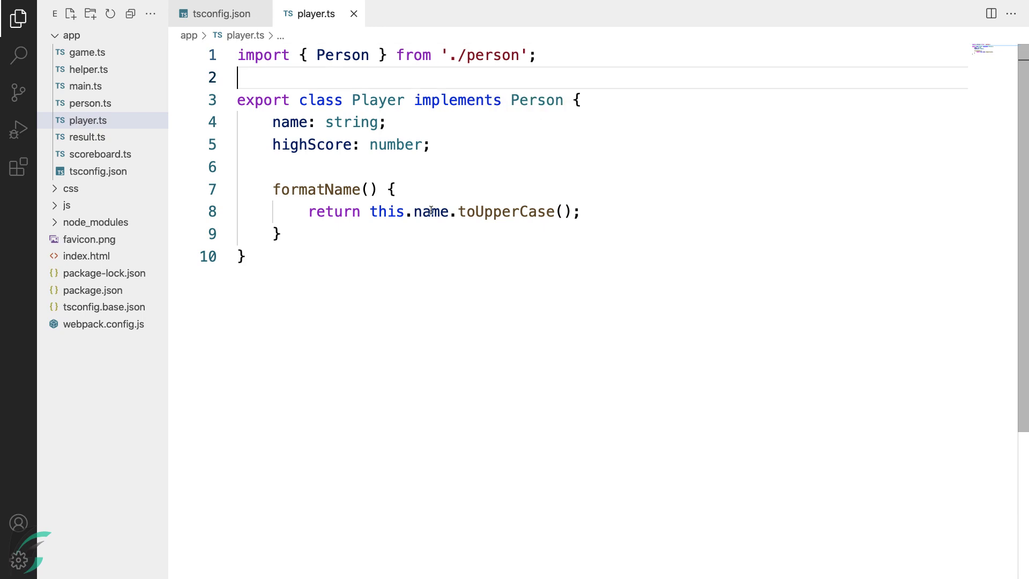